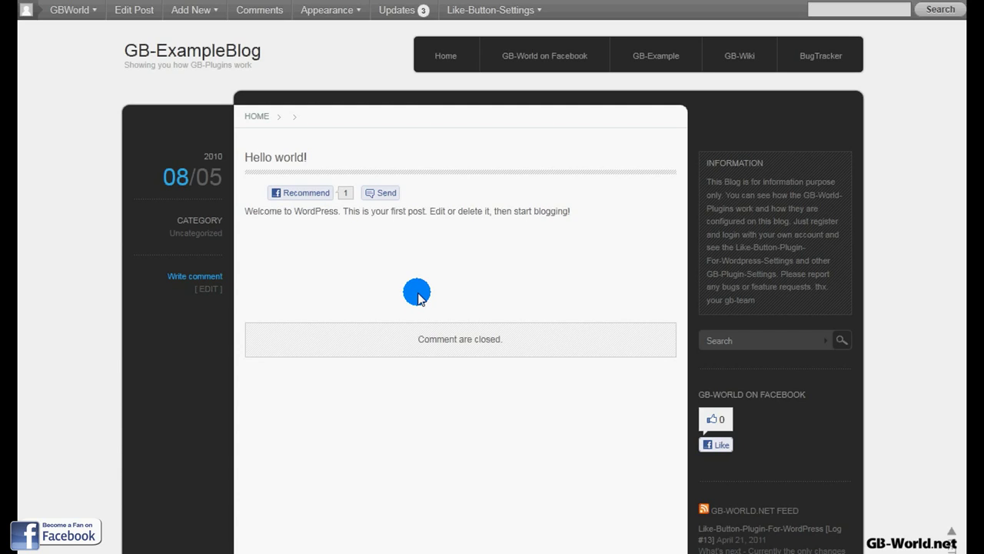
- Open the Facebook Send dialog on the Hello world! post to preview its shared picture
left_click(369, 193)
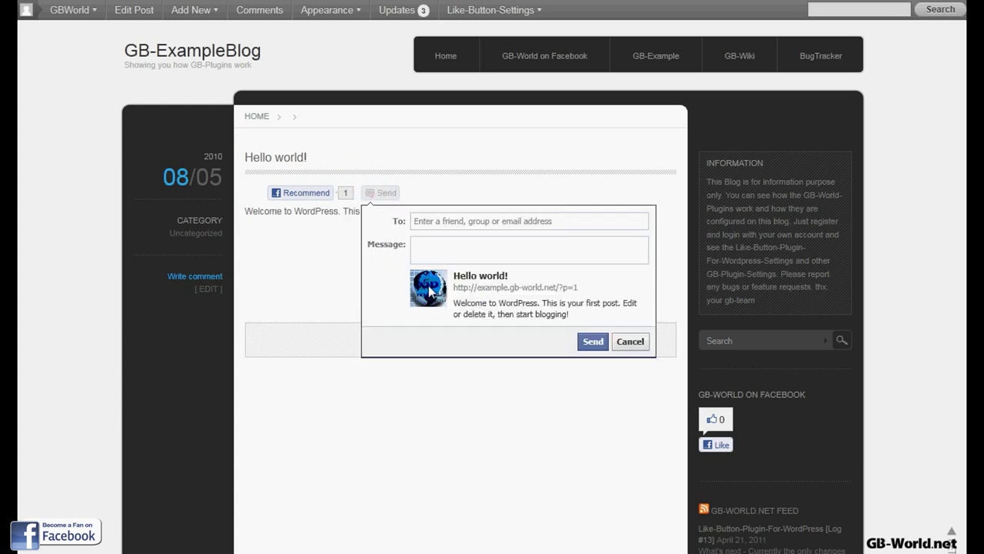
left_click(619, 342)
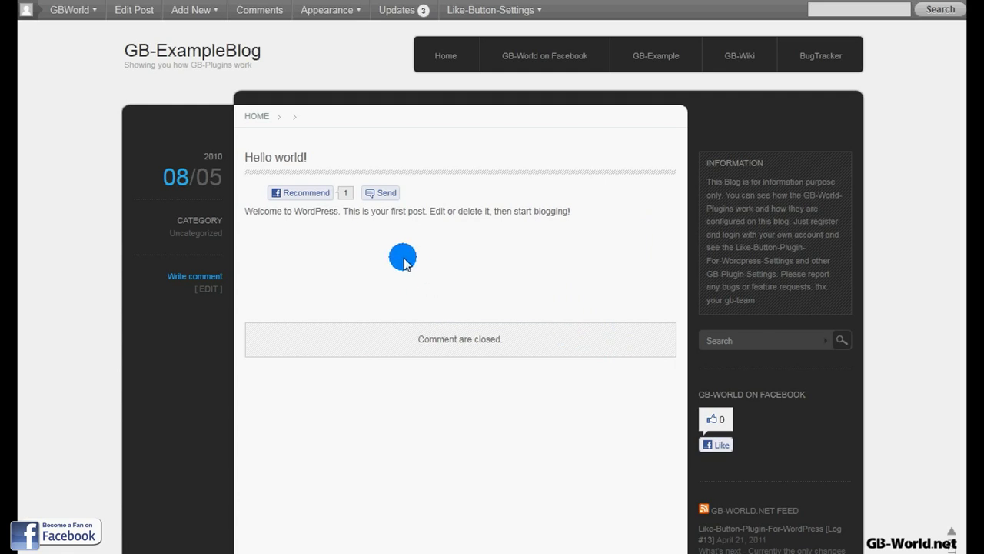
left_click(375, 193)
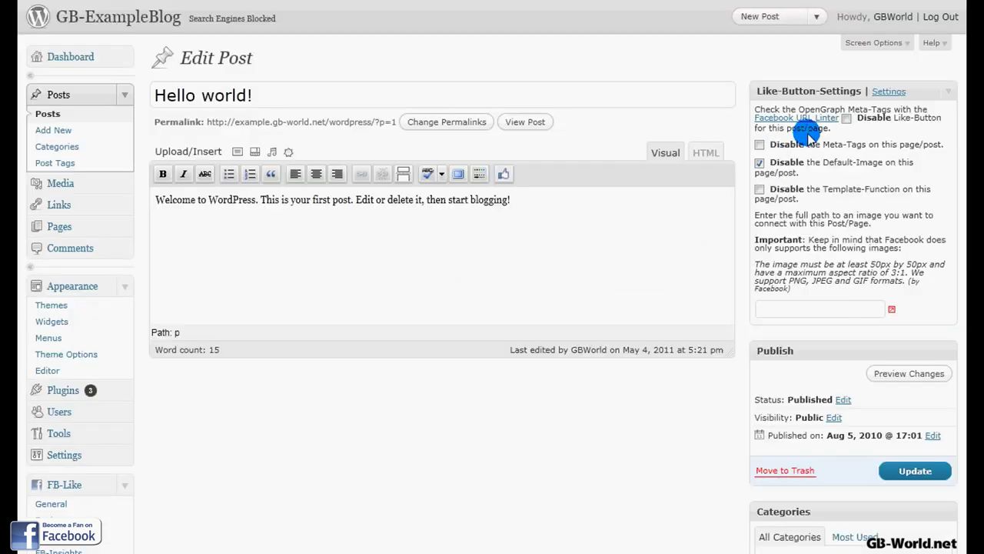
- Turn on 'Disable the Default-Image' for Hello world!, update the post, and return to it
left_click(760, 163)
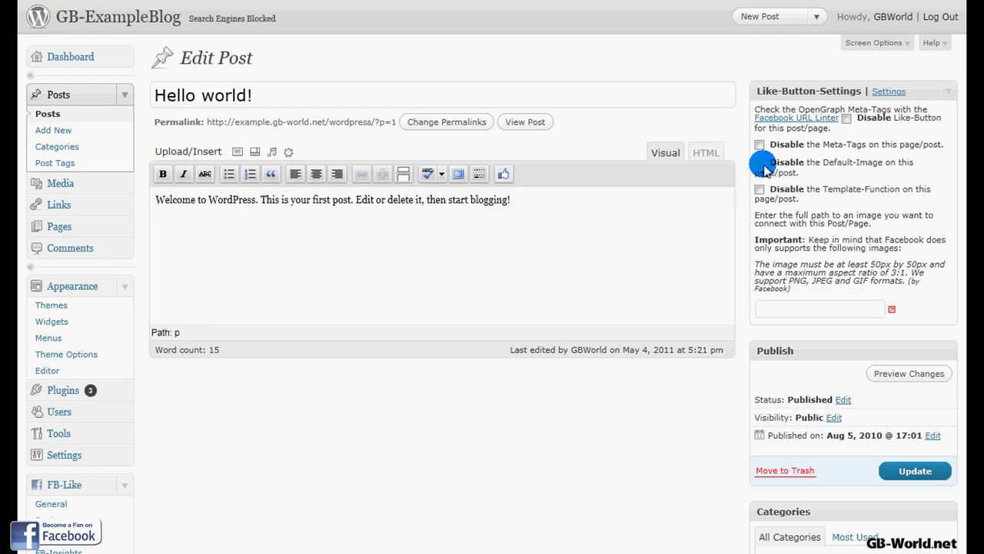
left_click(906, 470)
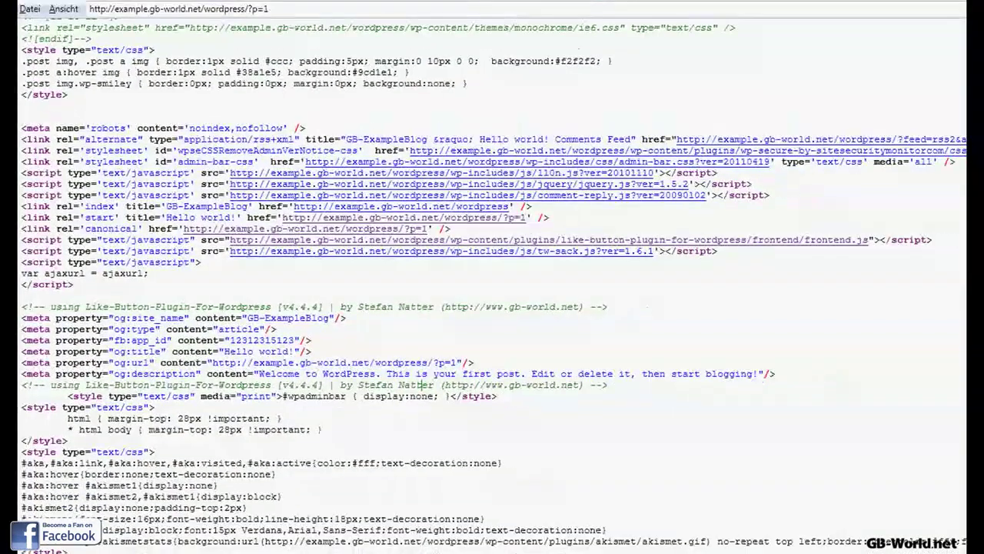
left_click(339, 220)
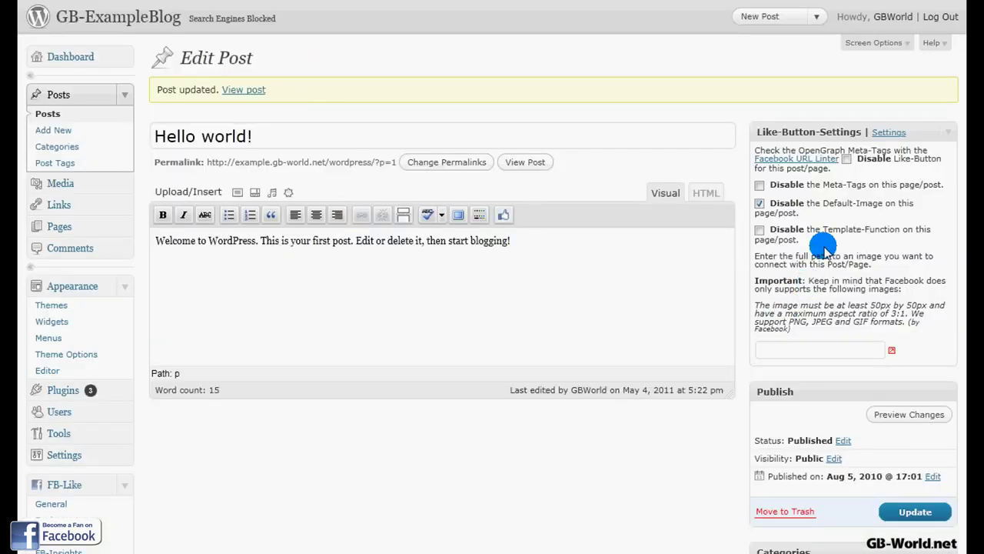
- Paste the Facebook-hosted JPG URL into the post image path, update, and view the post
left_click(763, 223)
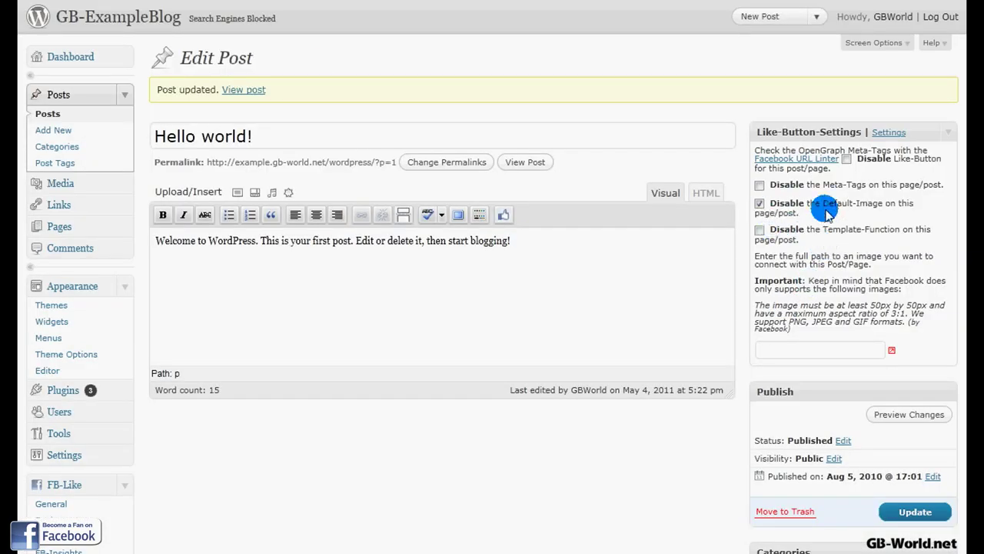
left_click(821, 349)
key("ctrl+v")
left_click_drag(791, 350, 829, 351)
left_click(769, 349)
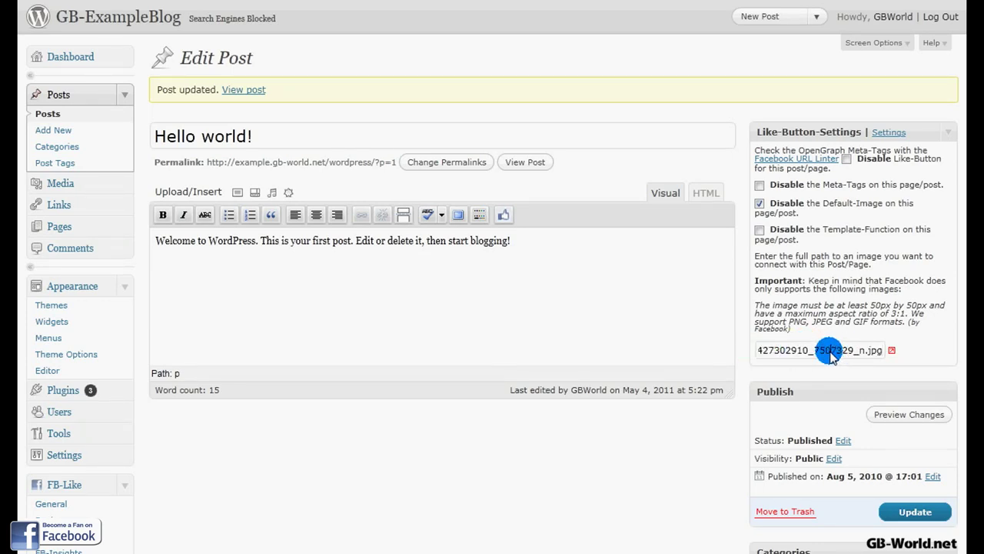
scroll(827, 350, "down", 2)
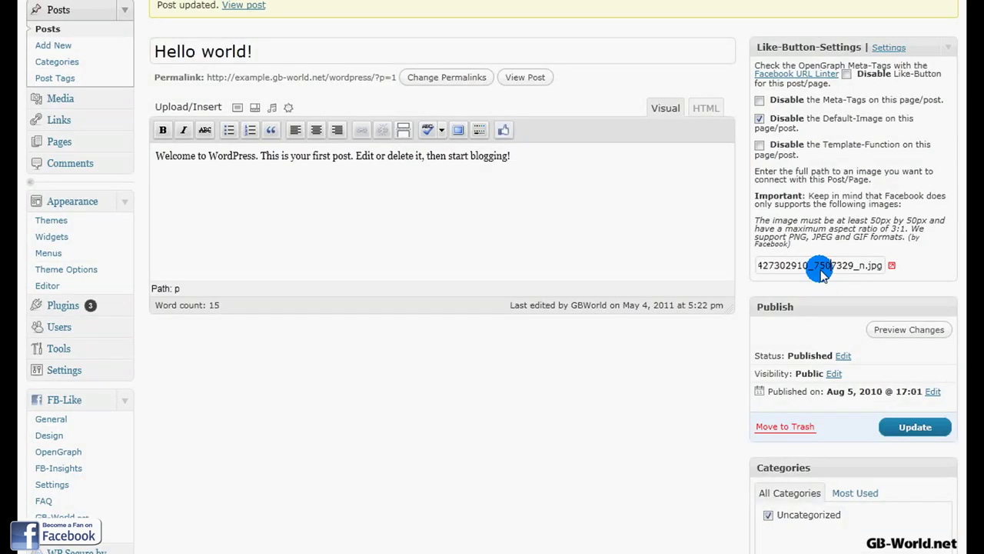
left_click(904, 427)
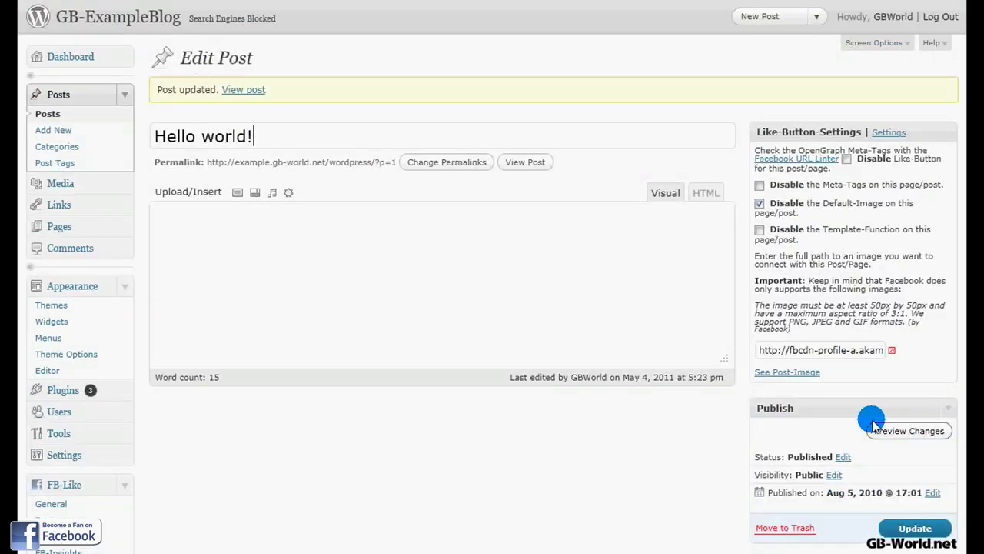
left_click(373, 322)
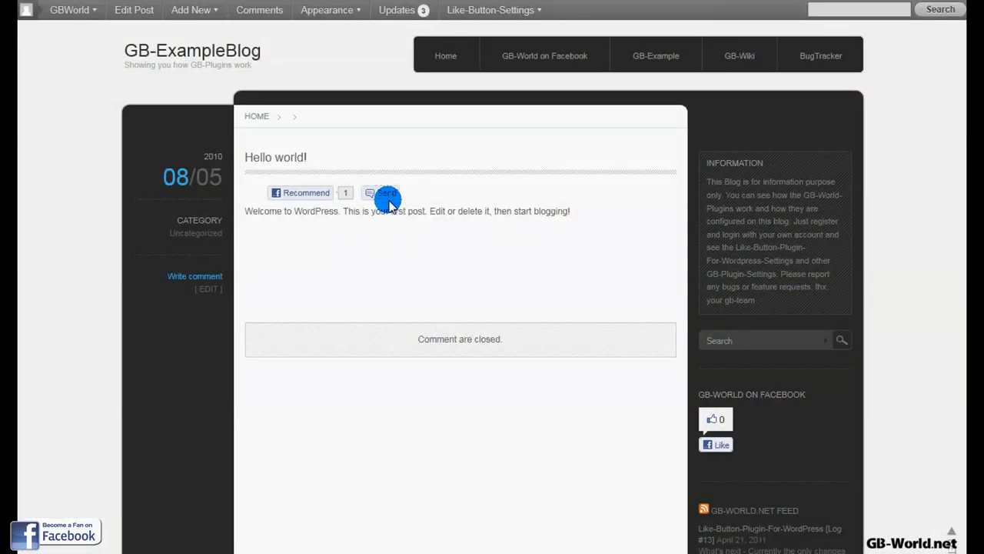
- Check and cancel the post's Send preview, still showing GB World, then go to the URL Linter
left_click(377, 193)
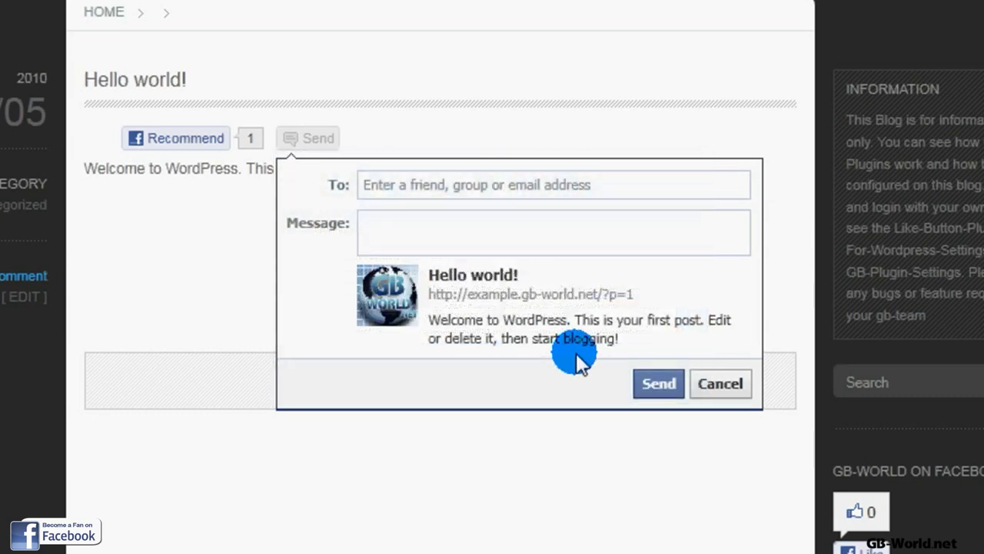
left_click(711, 384)
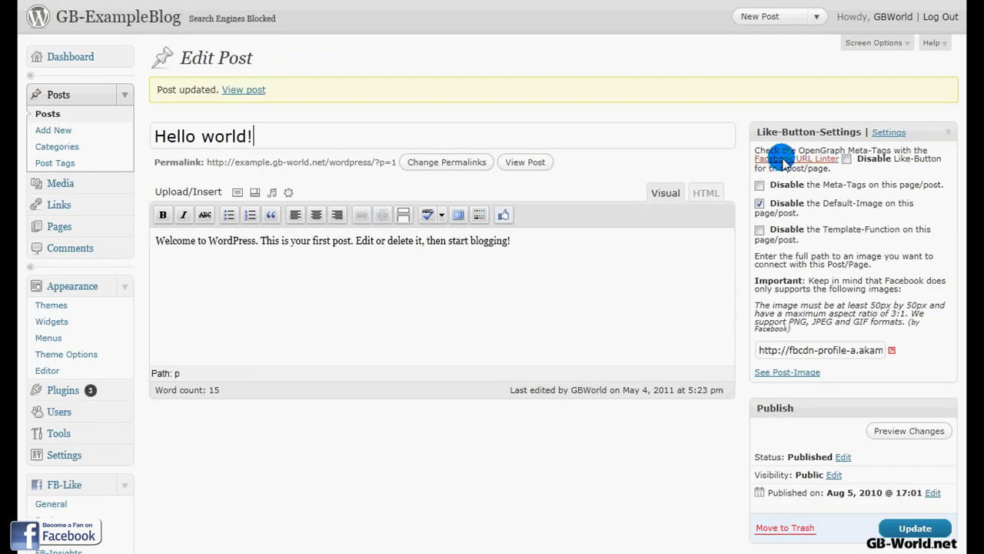
left_click(776, 161)
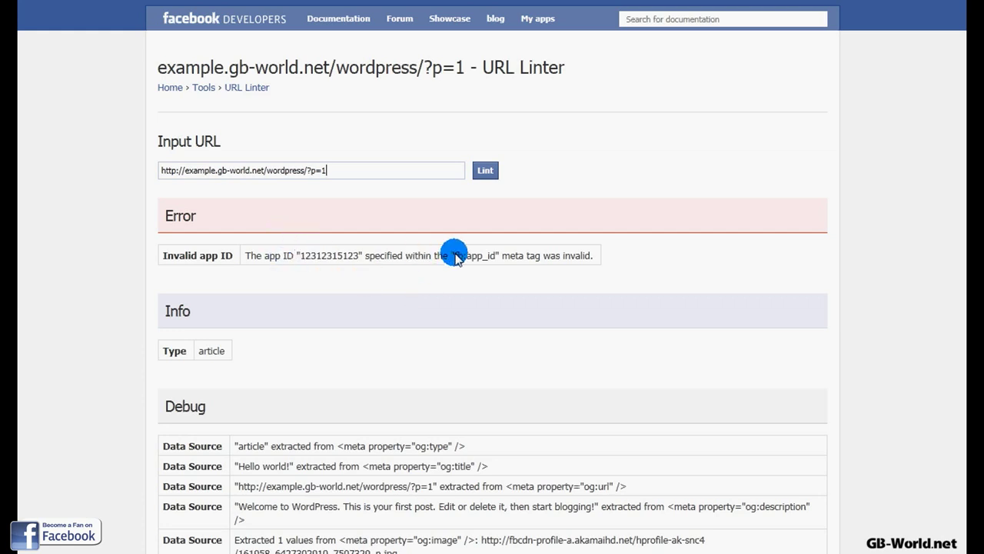
- Highlight the invalid app ID error and the extracted Facebook-hosted og:image address in the Linter results
left_click_drag(452, 255, 257, 255)
left_click(276, 258)
scroll(371, 299, "down", 2)
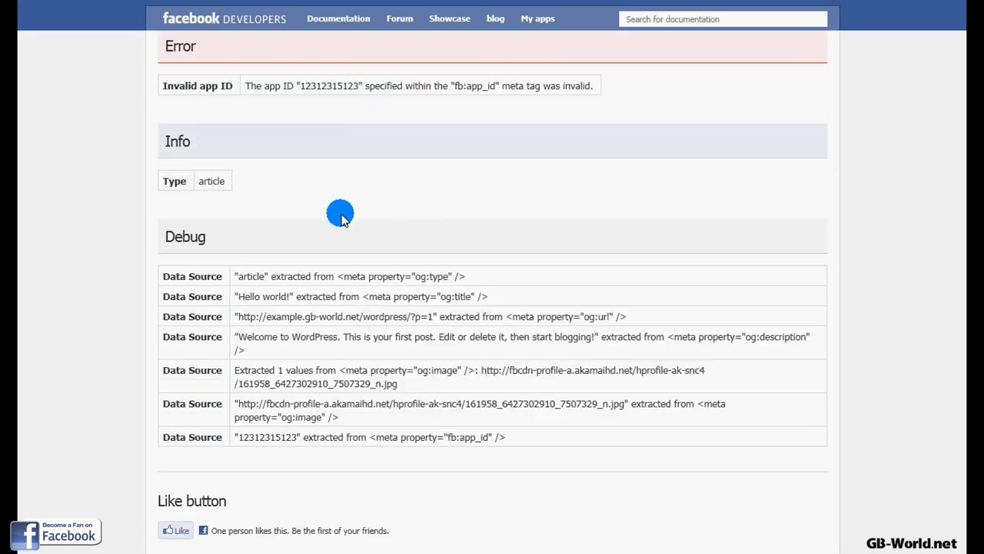
left_click_drag(414, 385, 509, 372)
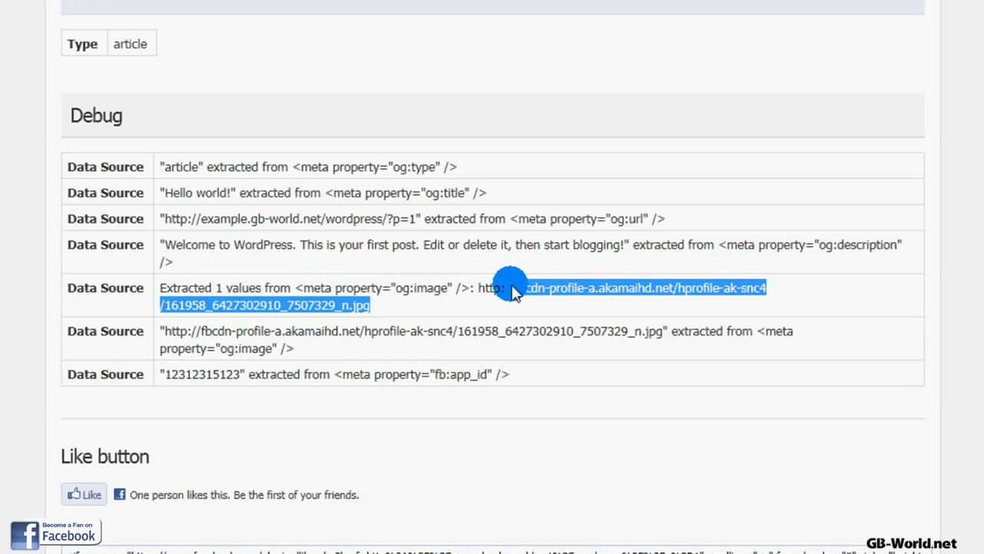
left_click_drag(513, 293, 477, 290)
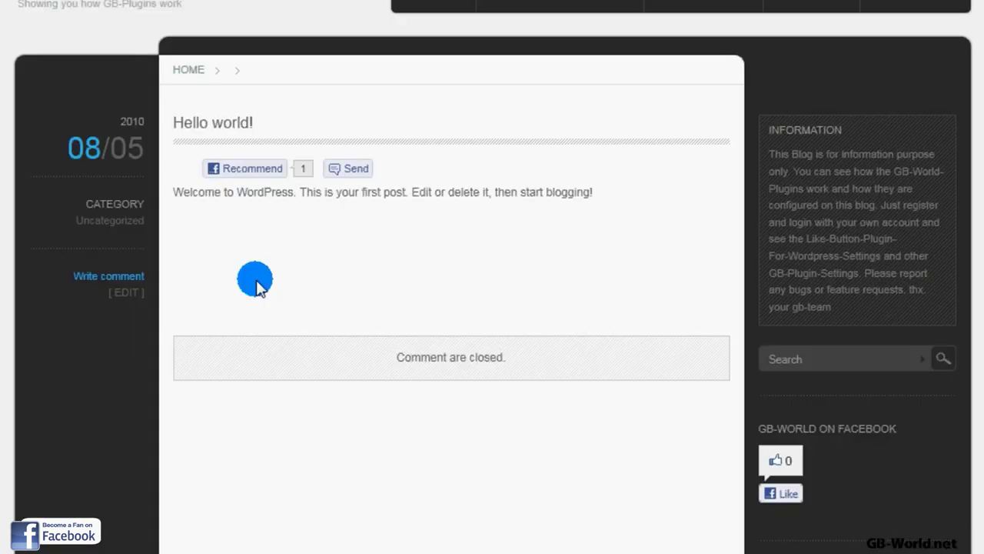
- Reload the post, reopen its Send preview, and clear the og:image highlight in the Linter results
key("F5")
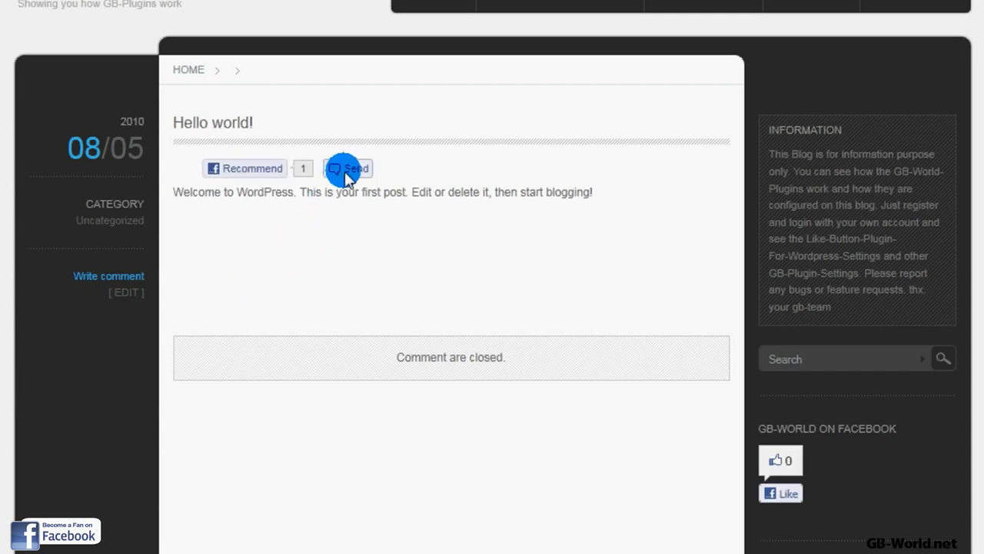
left_click(346, 169)
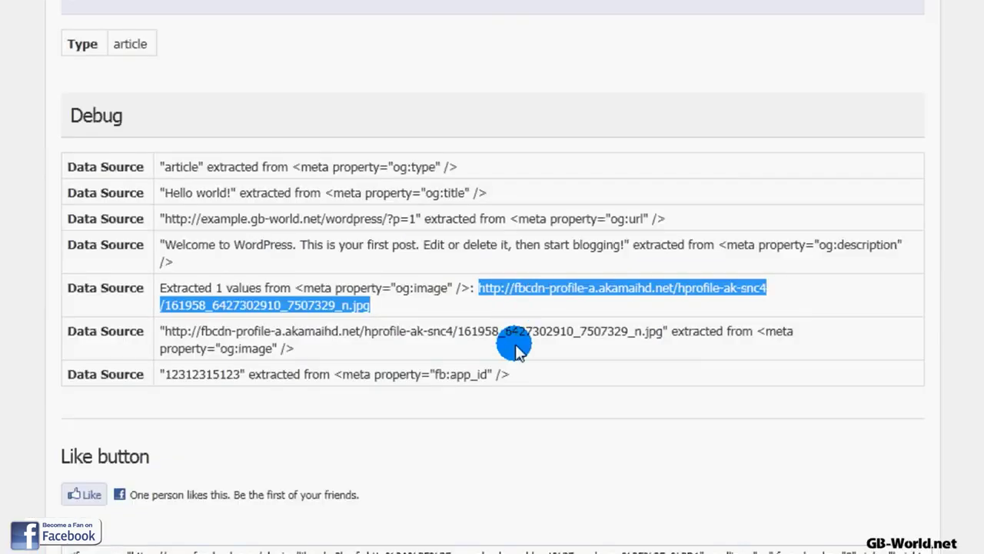
left_click(515, 348)
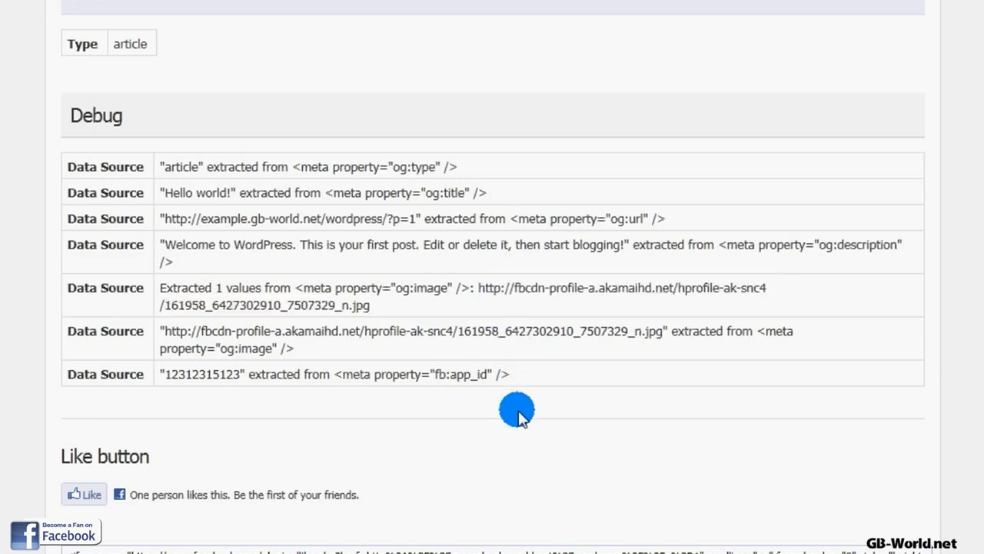
scroll(516, 410, "up", 4)
scroll(507, 395, "down", 3)
scroll(508, 395, "up", 3)
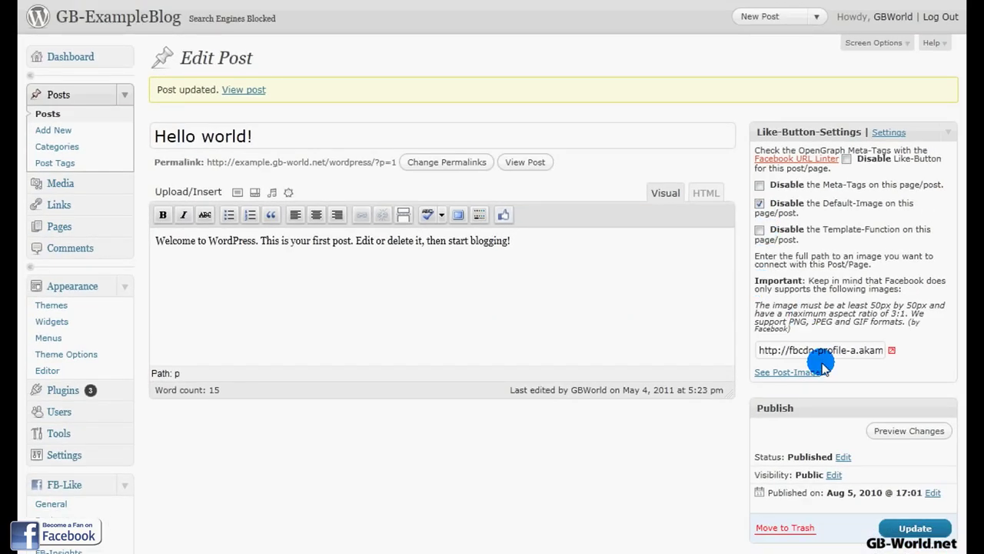
- Re-enable the Default-Image for the post, update it, and close the Send preview showing the WordPress logo
left_click(760, 204)
left_click(900, 529)
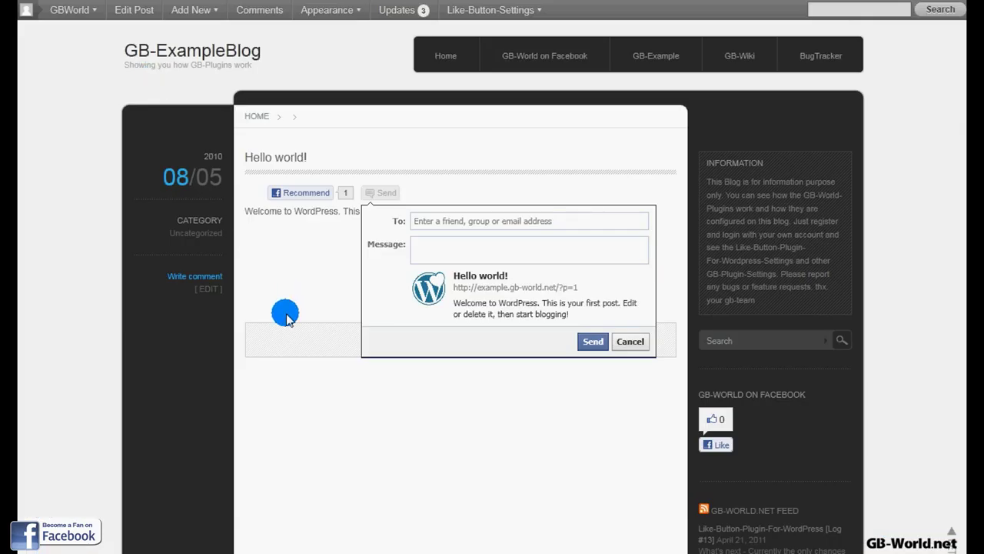
left_click(284, 316)
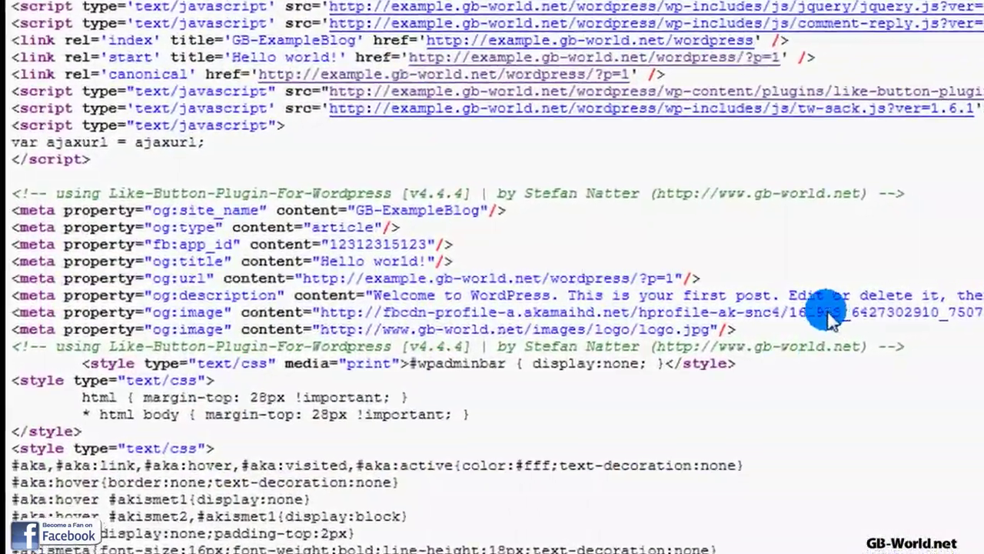
- Highlight the og:description and og:image source lines, marking the second og:image pointing to logo.jpg
left_click_drag(557, 552, 114, 542)
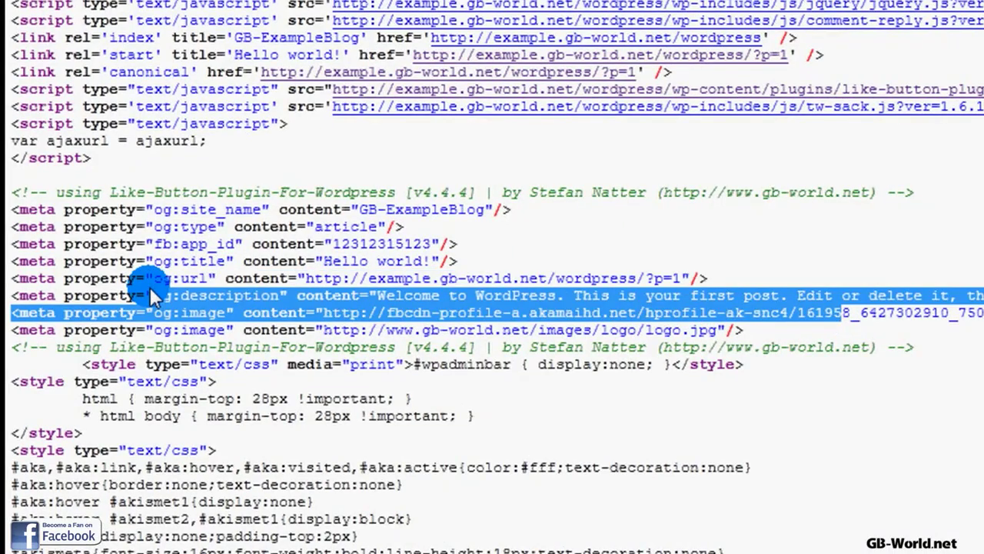
left_click(154, 295)
left_click_drag(84, 288, 787, 330)
left_click(787, 320)
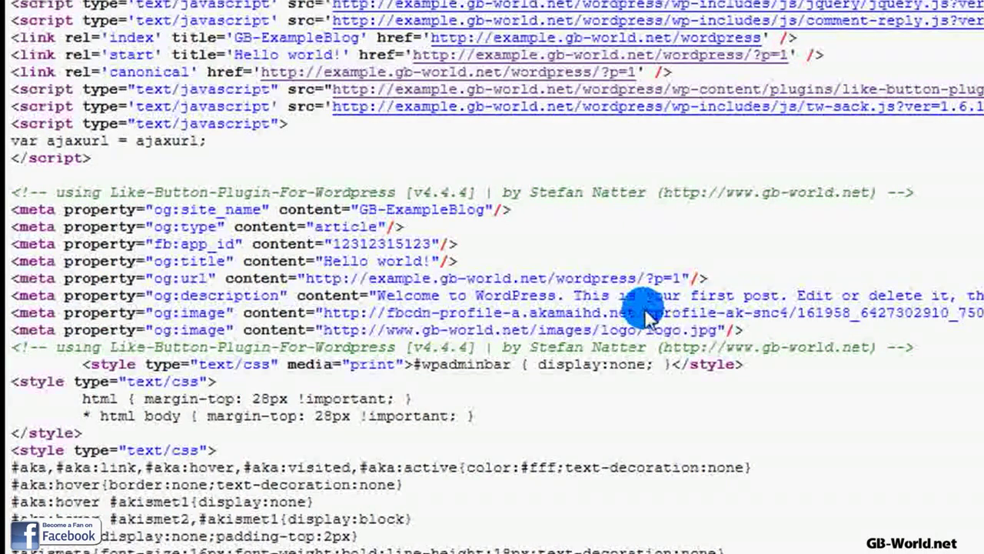
left_click_drag(419, 312, 341, 331)
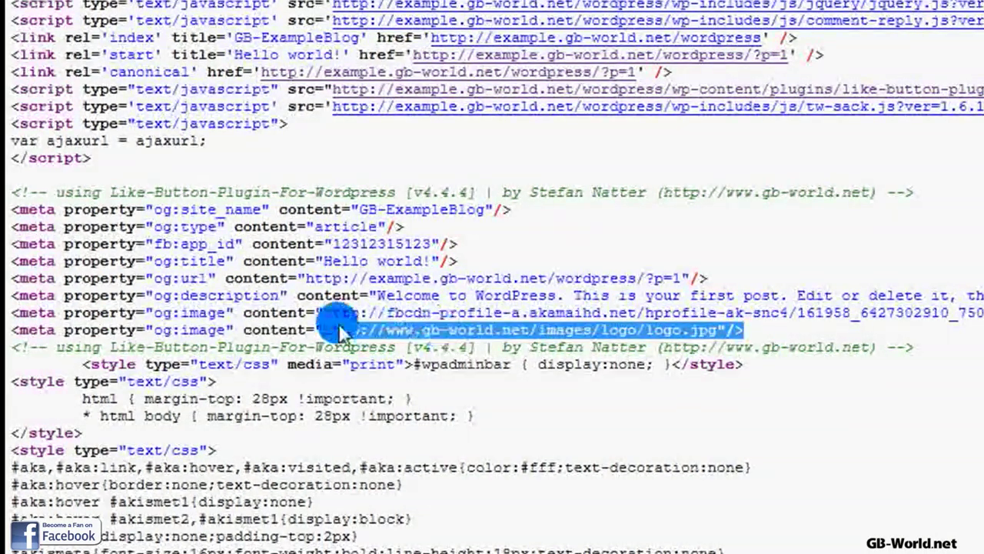
left_click(332, 326)
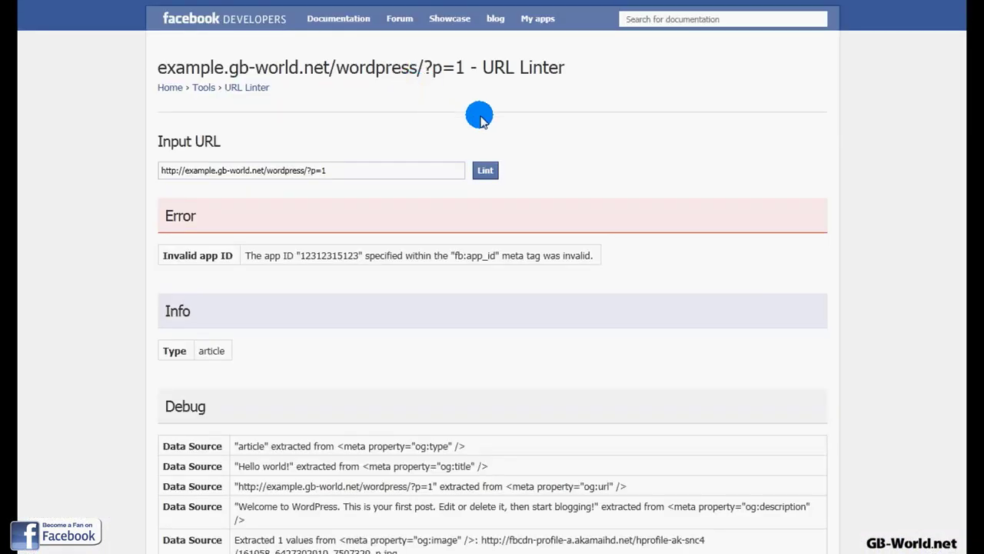
- Re-lint the post URL and mark both extracted og:image values and the duplicate tags warning
left_click(485, 171)
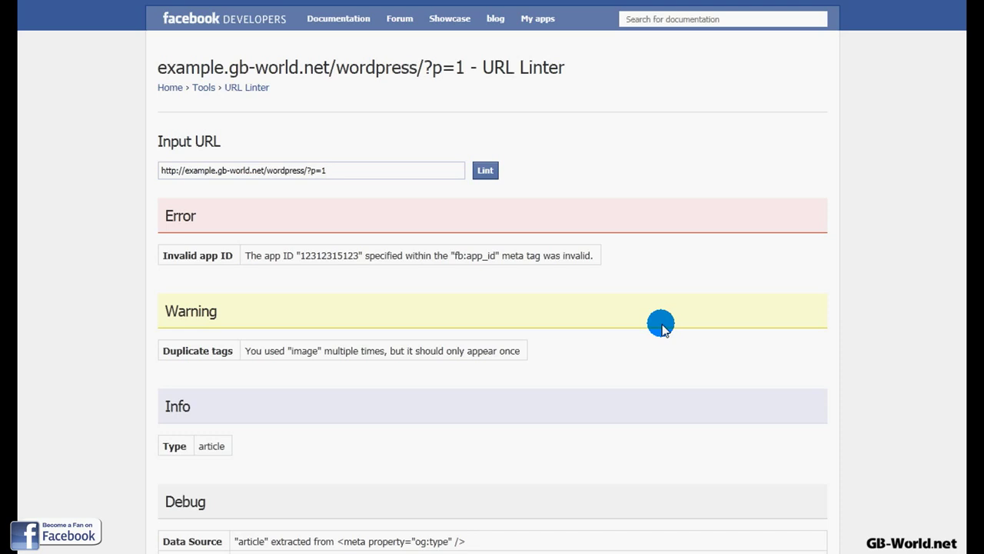
scroll(650, 323, "down", 3)
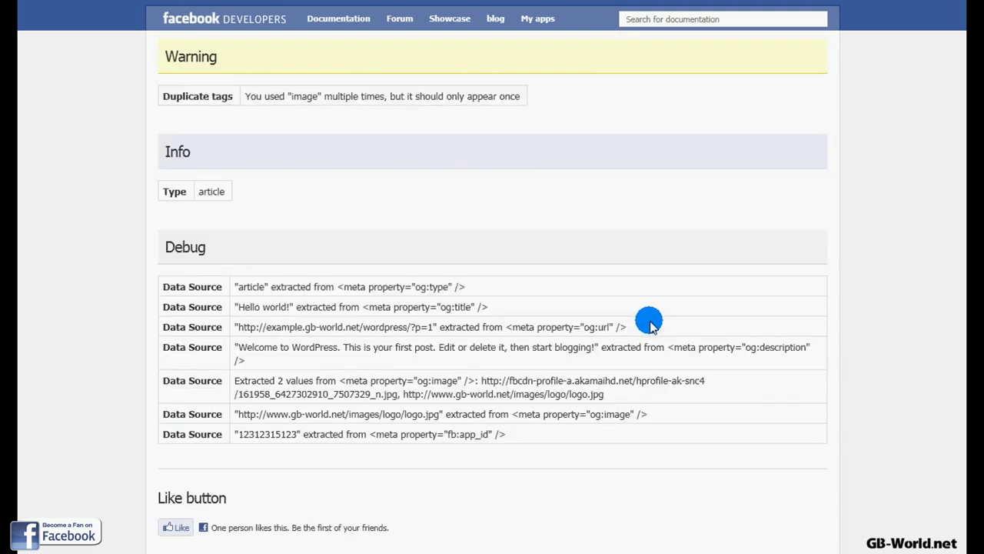
left_click_drag(615, 393, 230, 375)
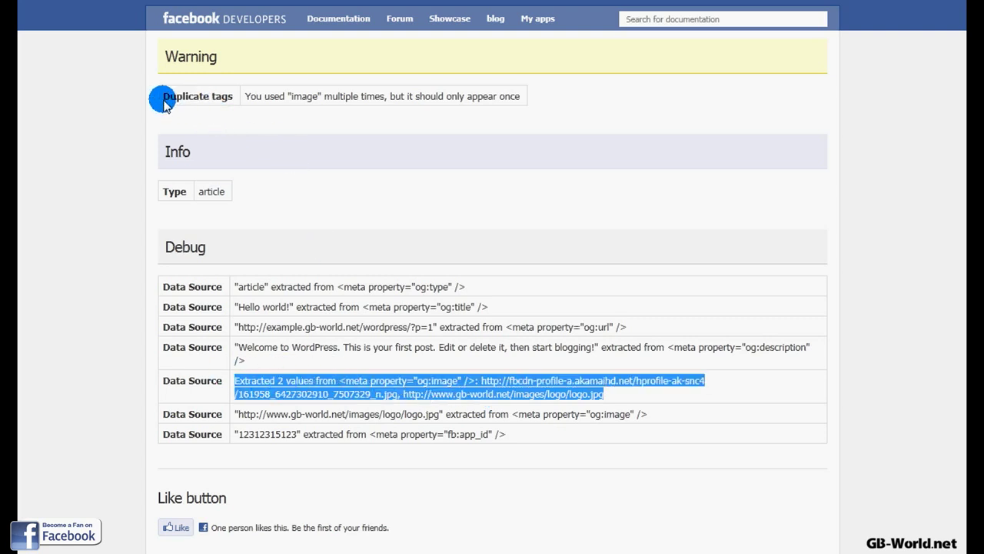
left_click_drag(164, 101, 349, 130)
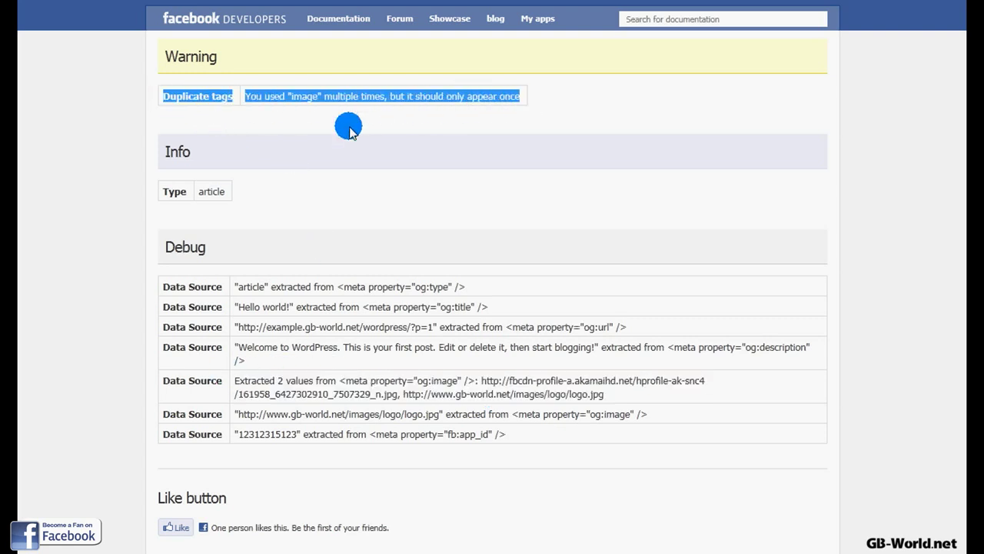
- Switch to the published Hello world! post and try its Send button
left_click(299, 2)
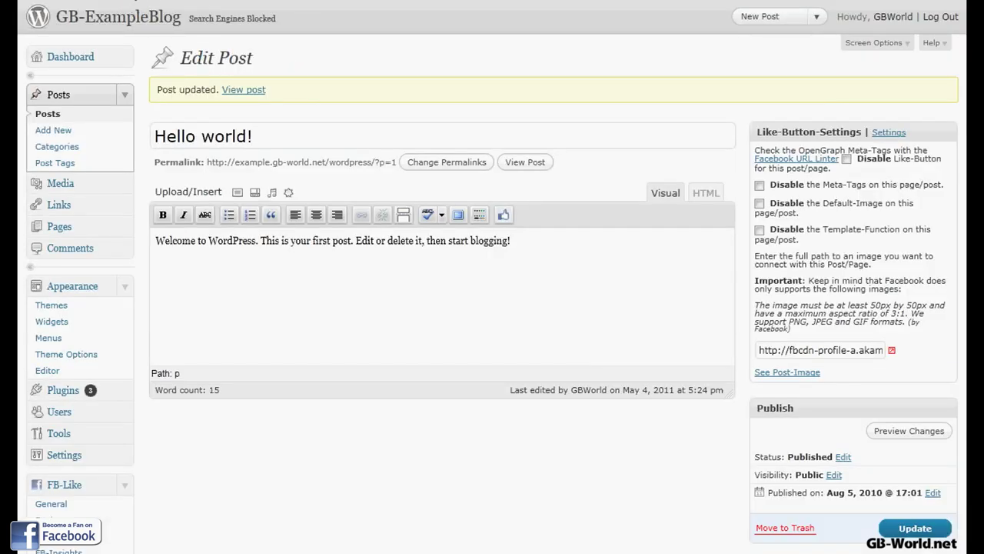
key("ctrl+Tab")
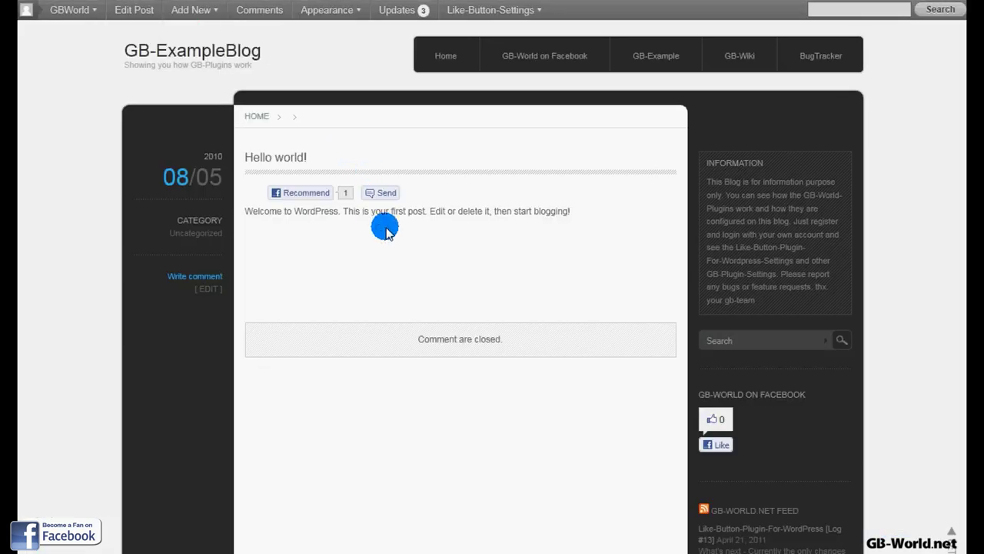
left_click(384, 193)
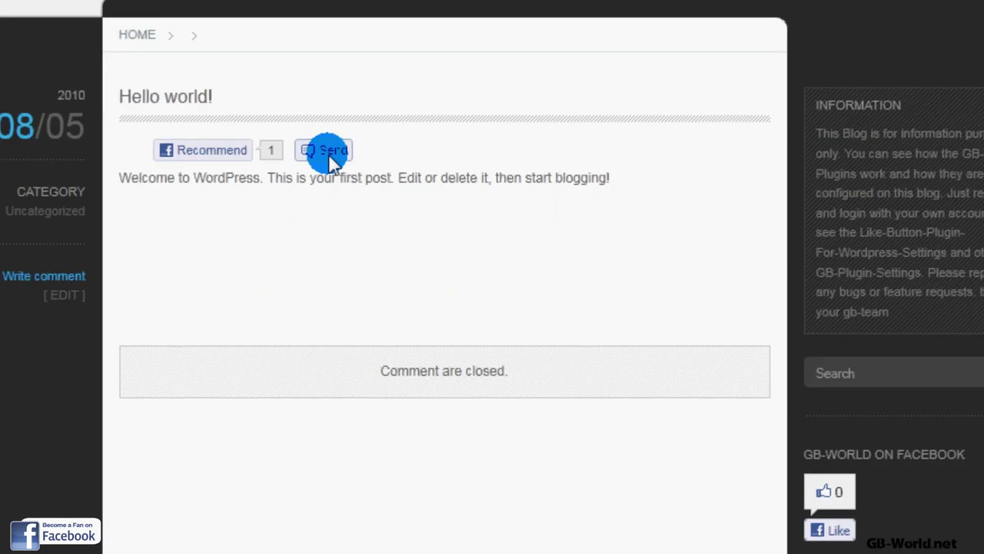
- Open the Send dialog under the Hello world! title, previewing the GB World picture
left_click(329, 152)
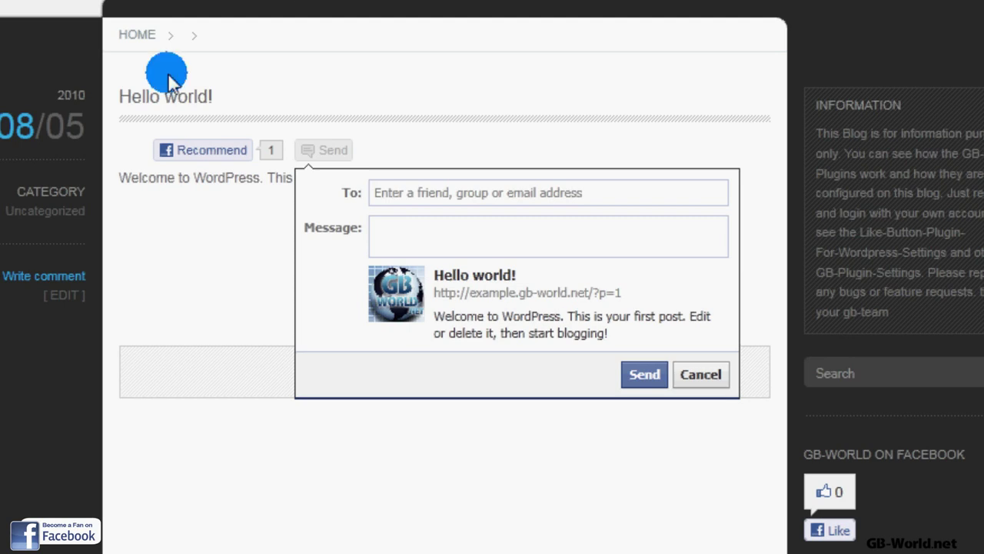
- Select the post URL shown under the 'Hello world!' title in the Send preview
left_click_drag(617, 291, 431, 297)
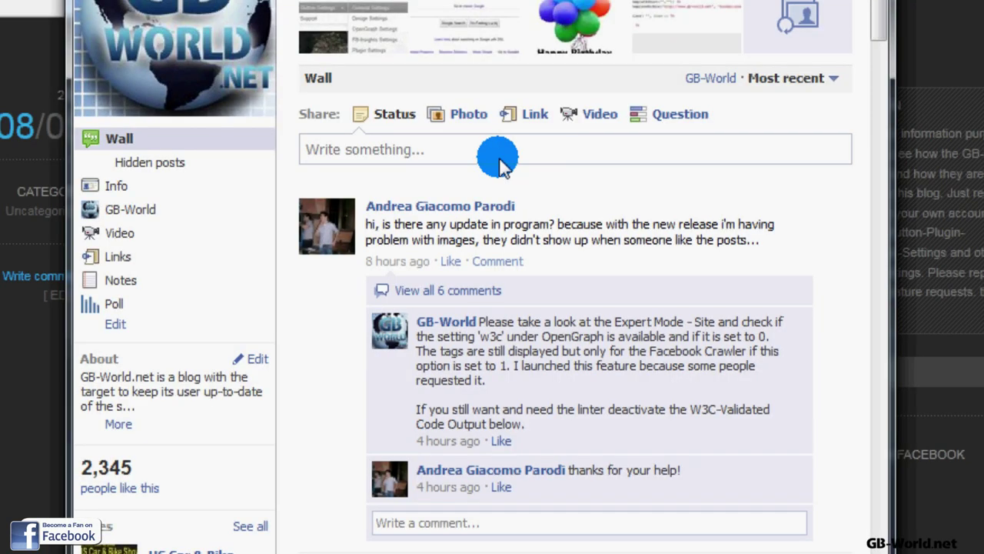
- Paste the post link into a new wall update and cycle its two preview thumbnails
left_click(461, 150)
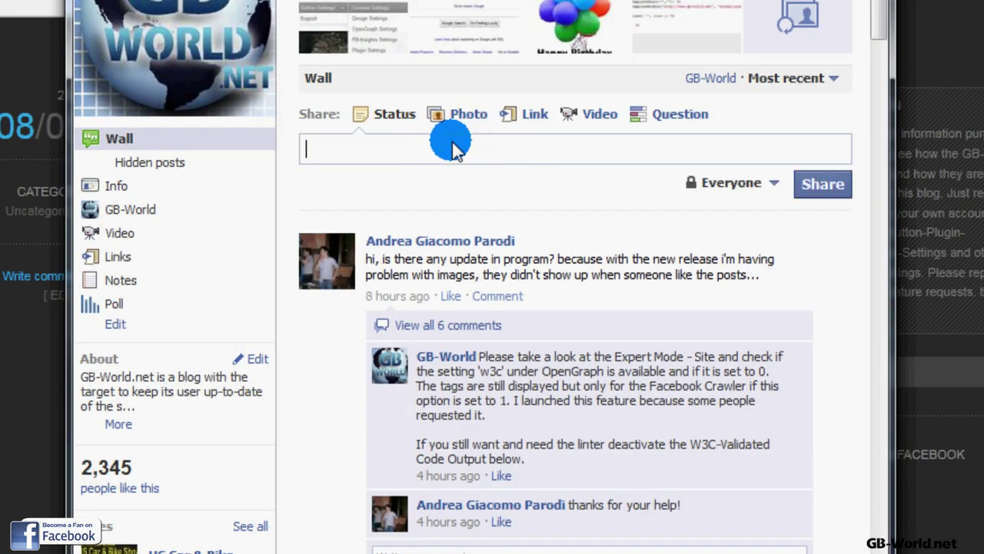
type("http://example.gb-world.net/wordpress/?p=1")
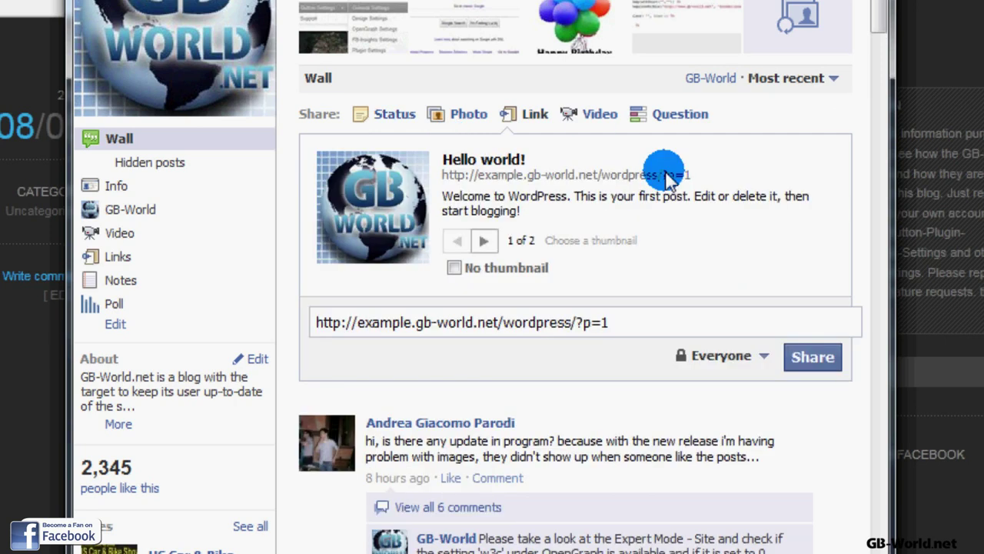
left_click(488, 242)
left_click(485, 243)
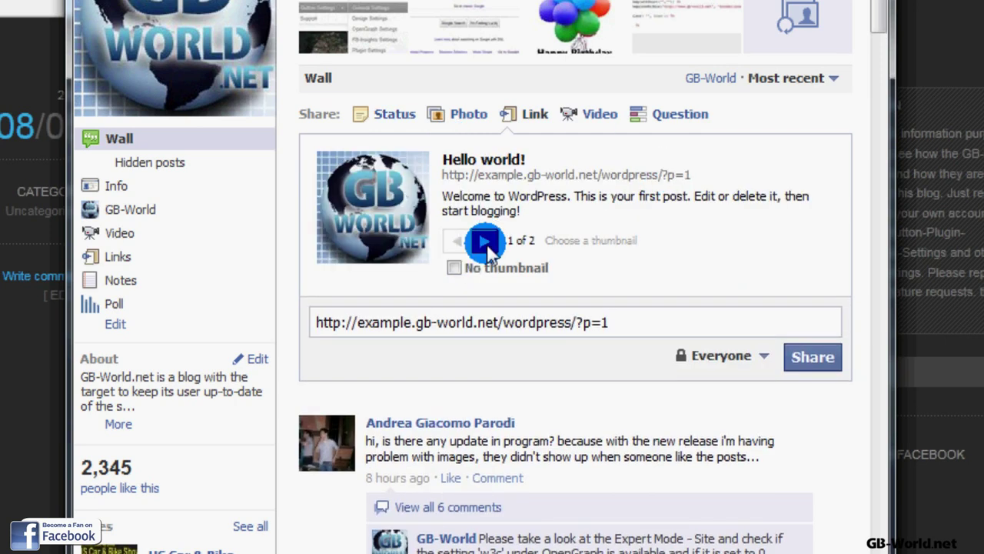
left_click(487, 243)
left_click(466, 243)
- Compare the WordPress logo and GB-World globe thumbnails again, then return to the blog post
left_click(477, 241)
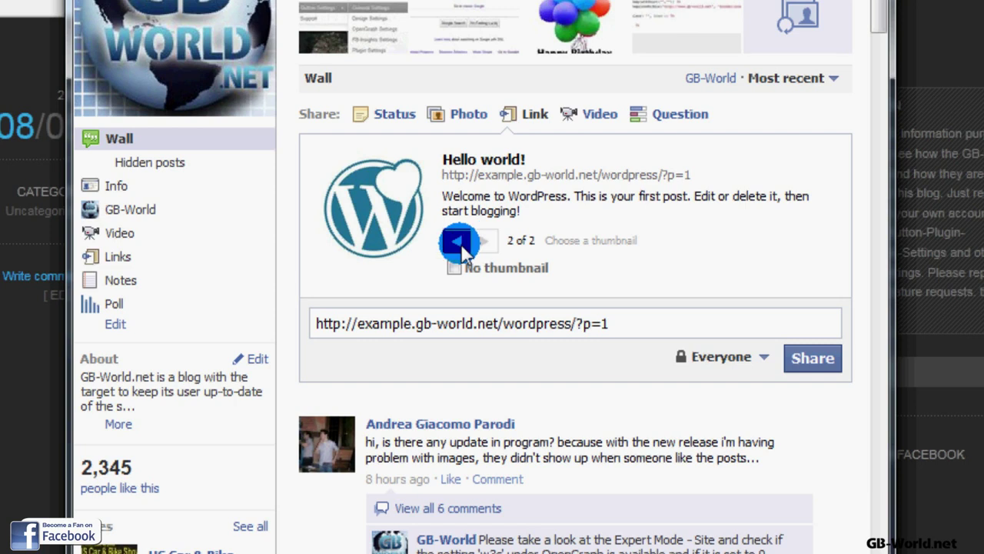
left_click(461, 243)
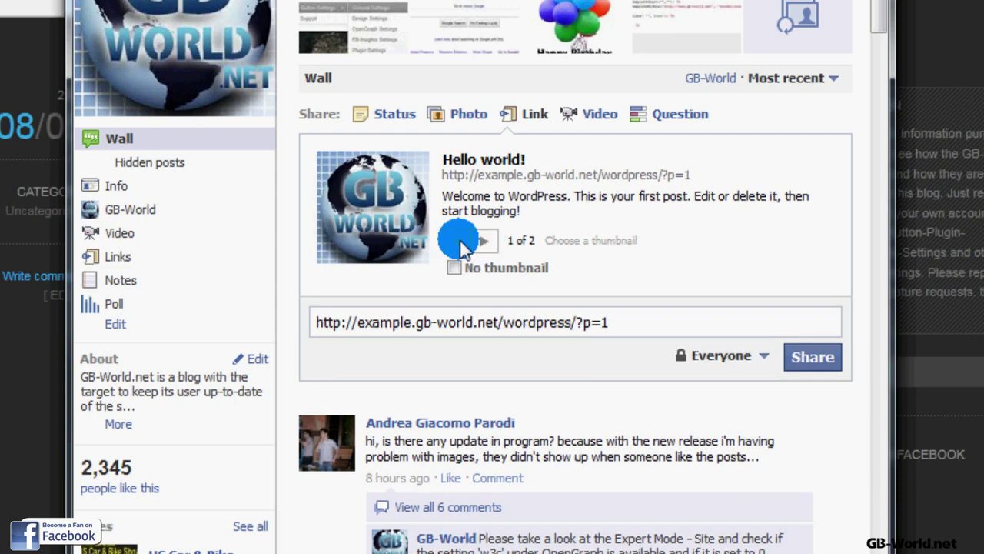
left_click(482, 243)
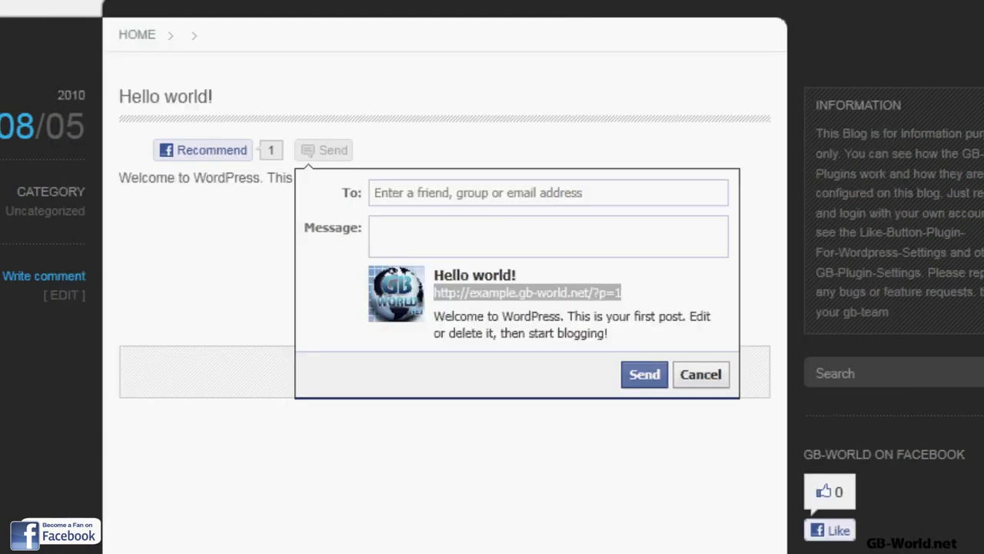
left_click(312, 547)
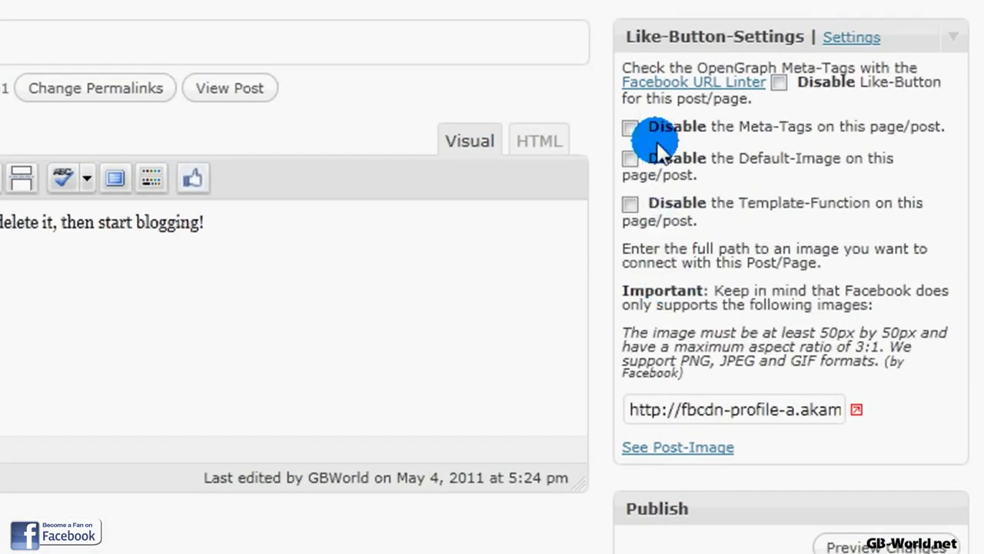
- Highlight the Disable Default-Image option and reveal the full custom image URL in Like-Button-Settings
left_click_drag(773, 172, 646, 163)
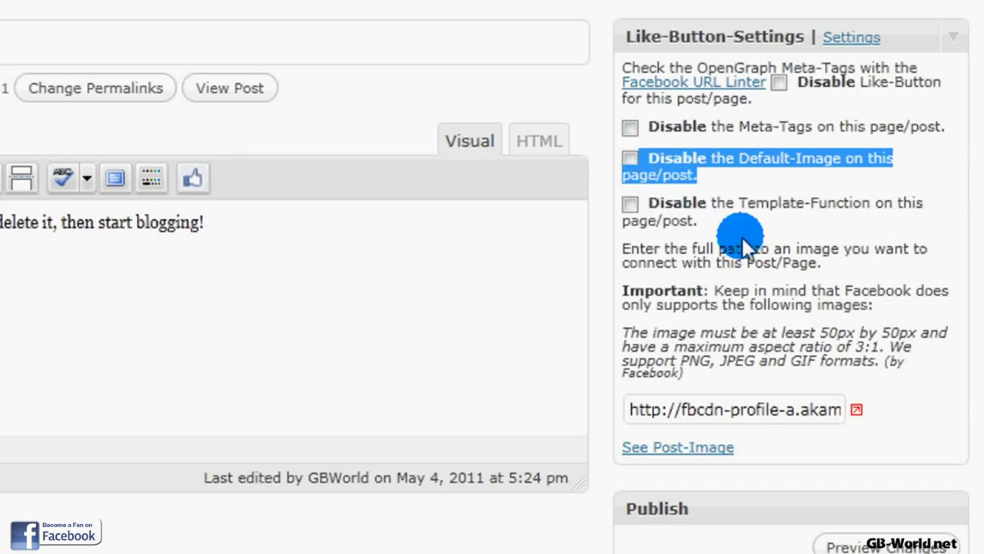
left_click_drag(641, 411, 853, 423)
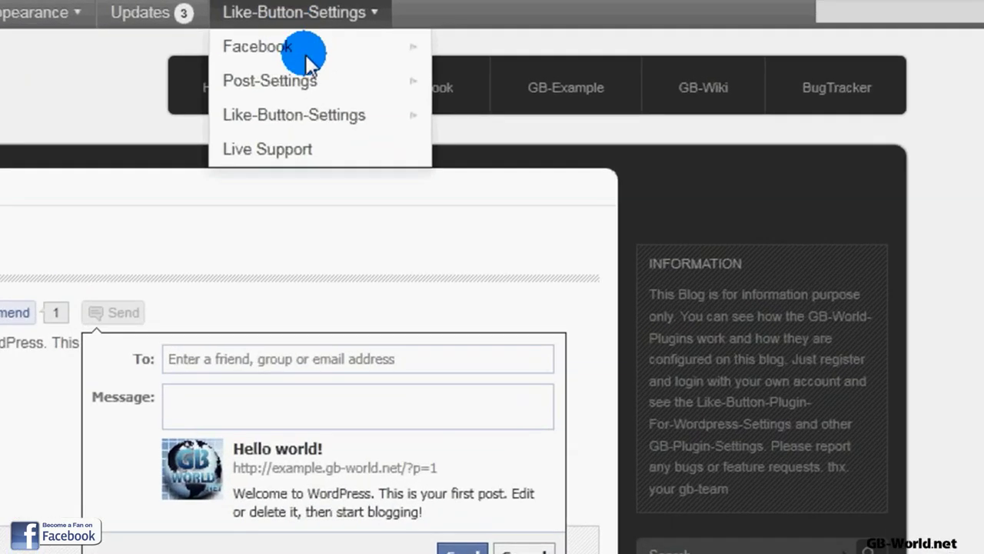
- Show the Like-Button-Settings > Post-Settings entry in the published post's admin bar
mouse_move(533, 50)
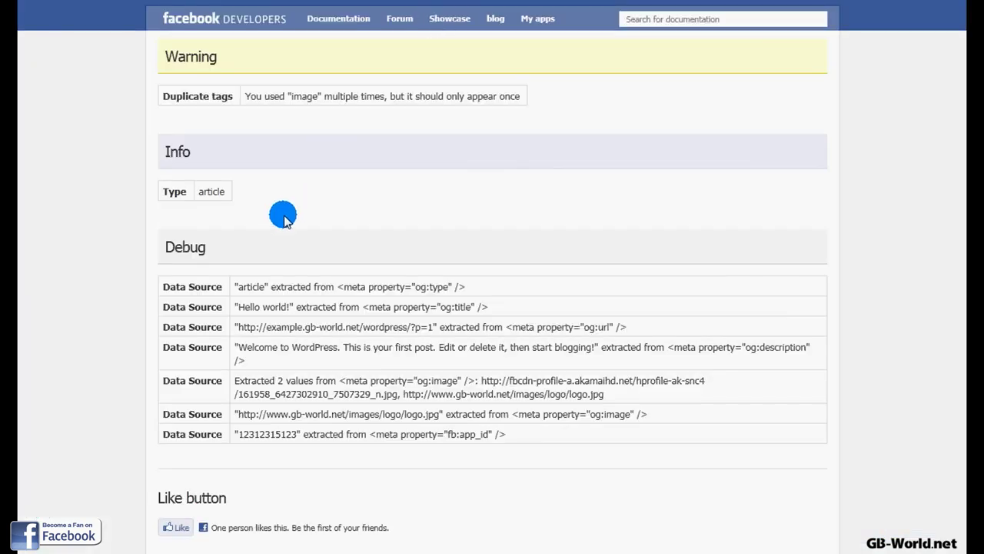
- Re-lint the post URL and review its error, duplicate og:image warning and extracted images
scroll(330, 231, "up", 3)
left_click(484, 174)
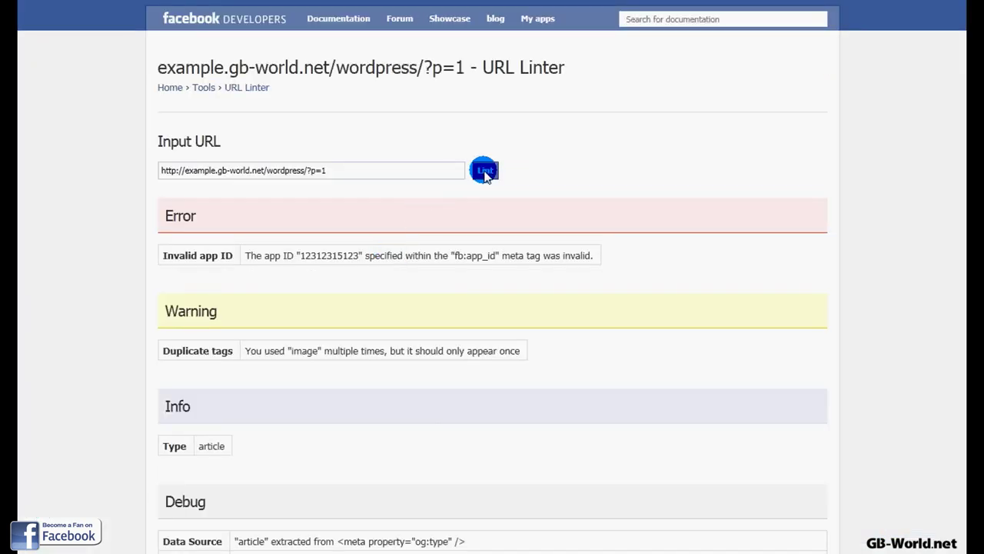
scroll(348, 183, "down", 3)
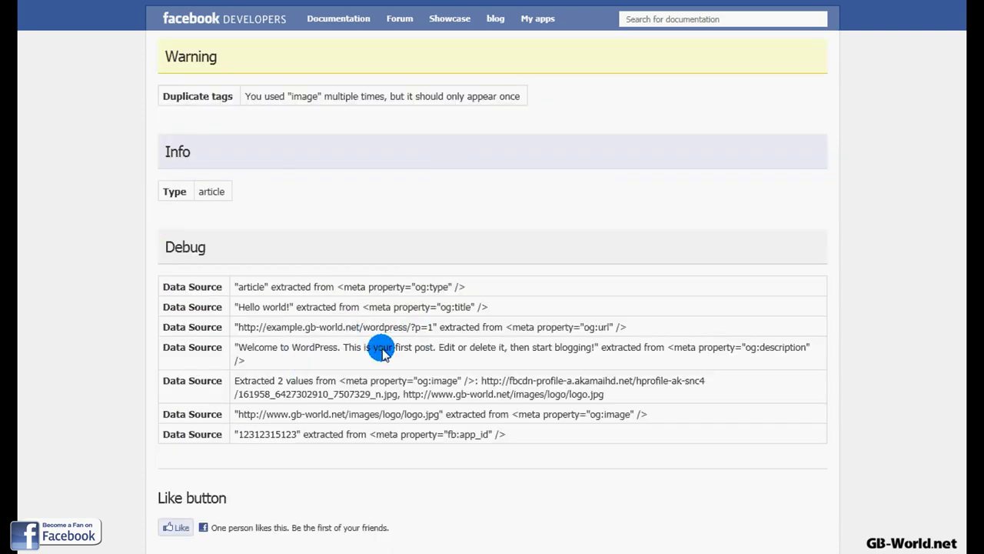
scroll(381, 349, "down", 1)
scroll(378, 345, "up", 5)
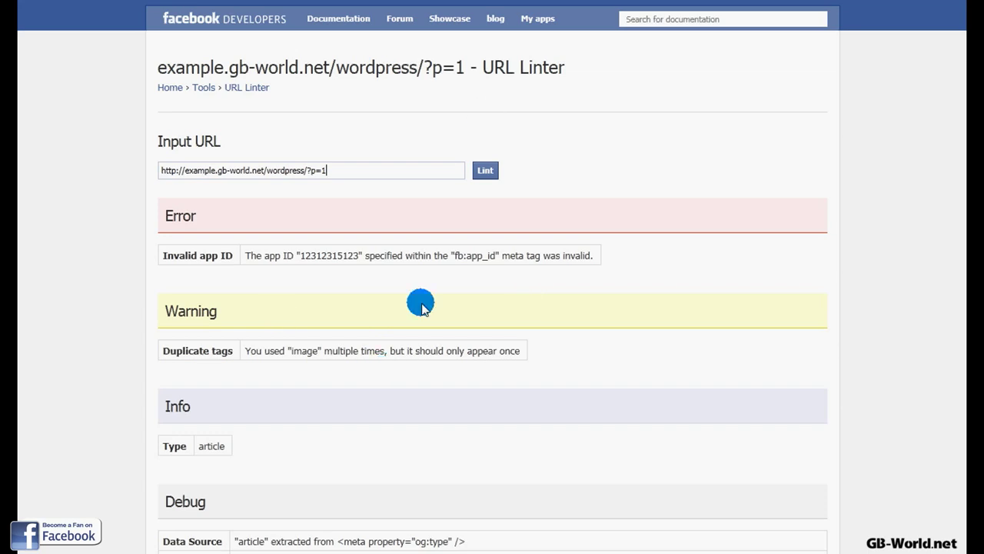